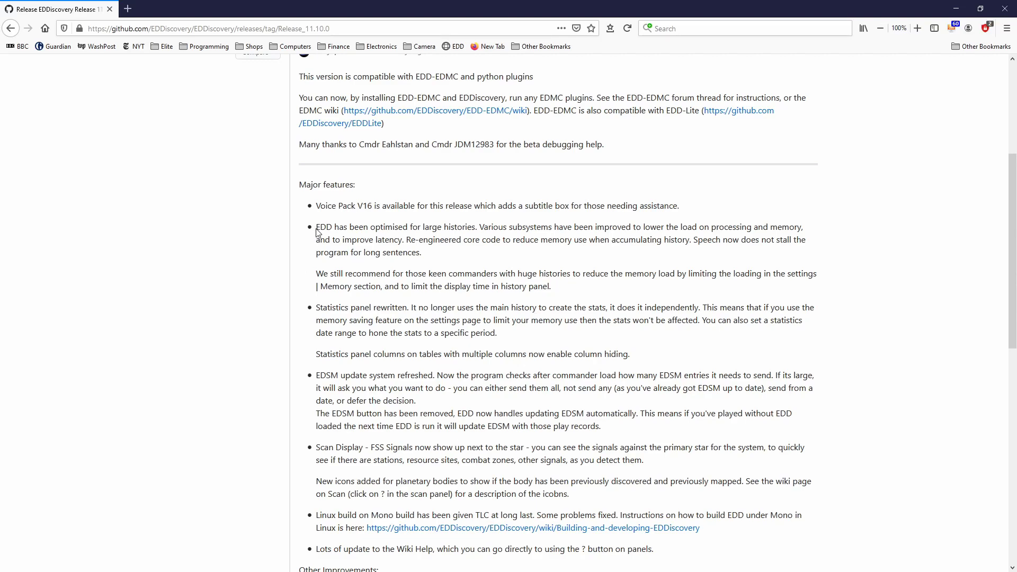
- Review the release note on large histories and inspect the Memory settings for entries to read and essential entries
drag(317, 229, 554, 295)
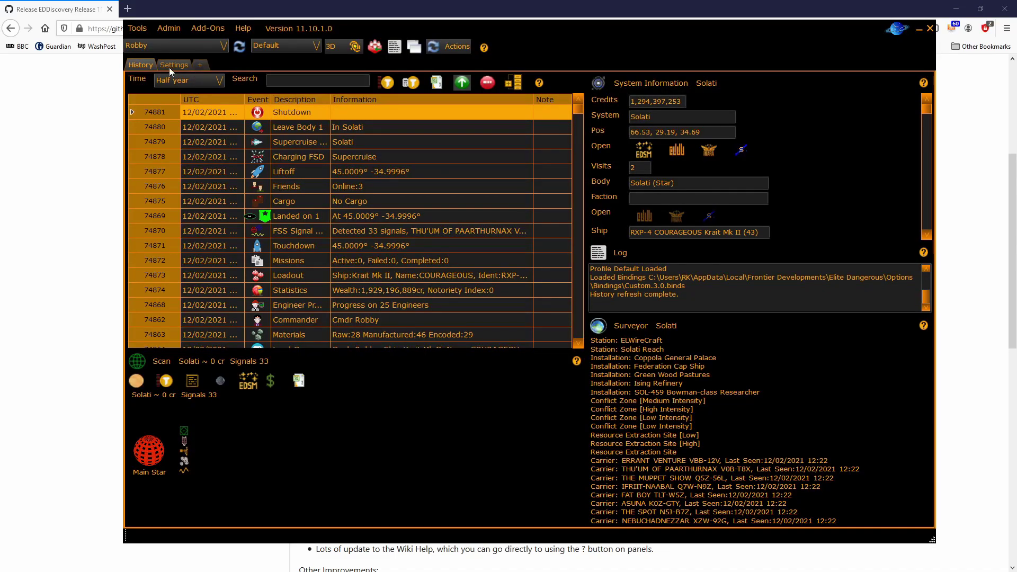
click(171, 68)
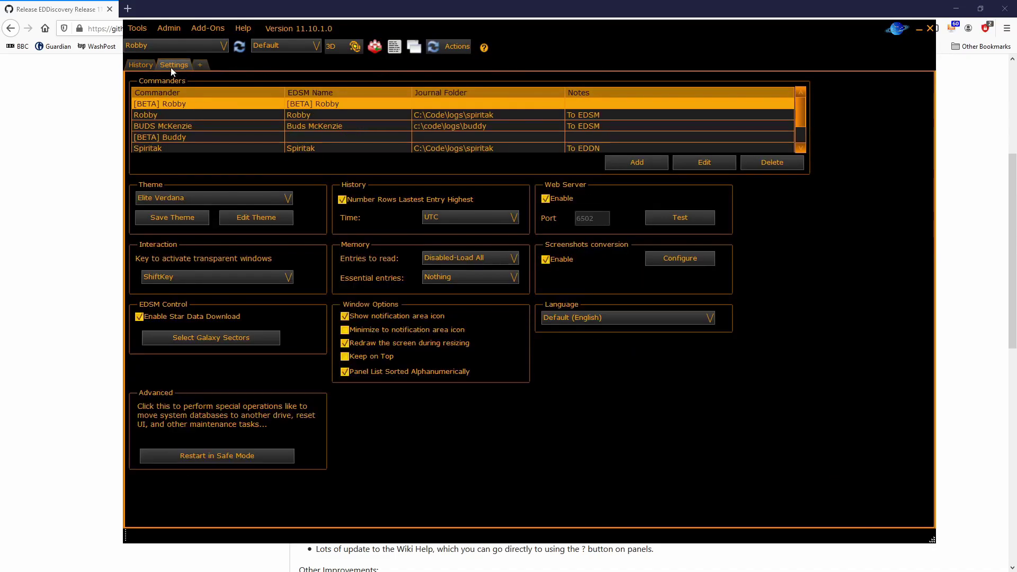
click(448, 258)
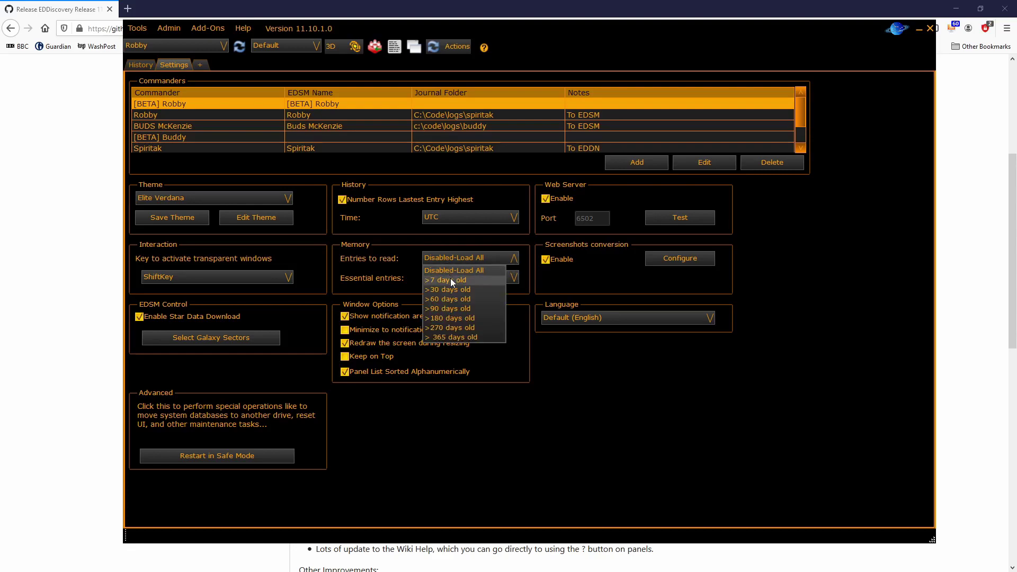
click(402, 266)
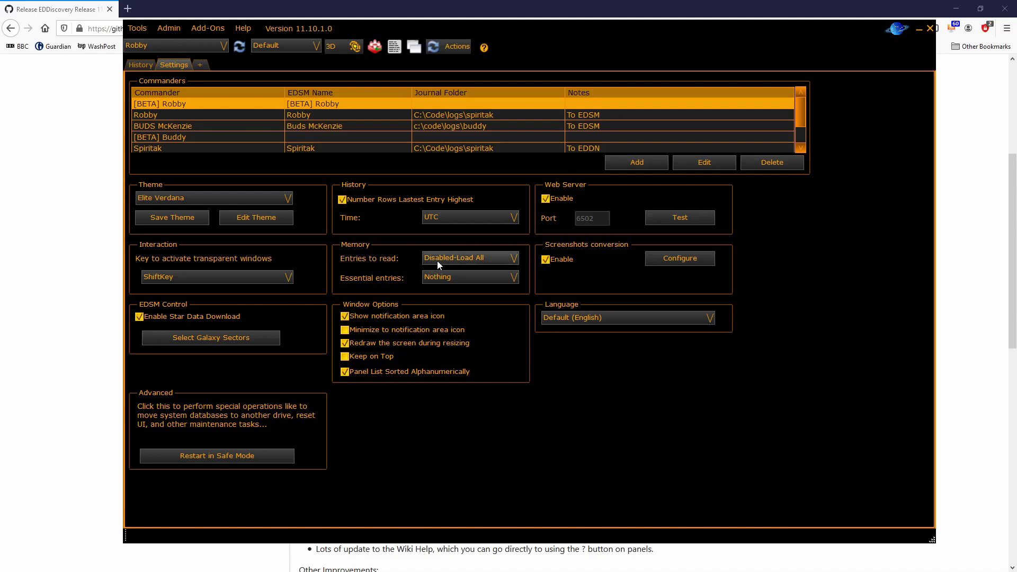
click(442, 277)
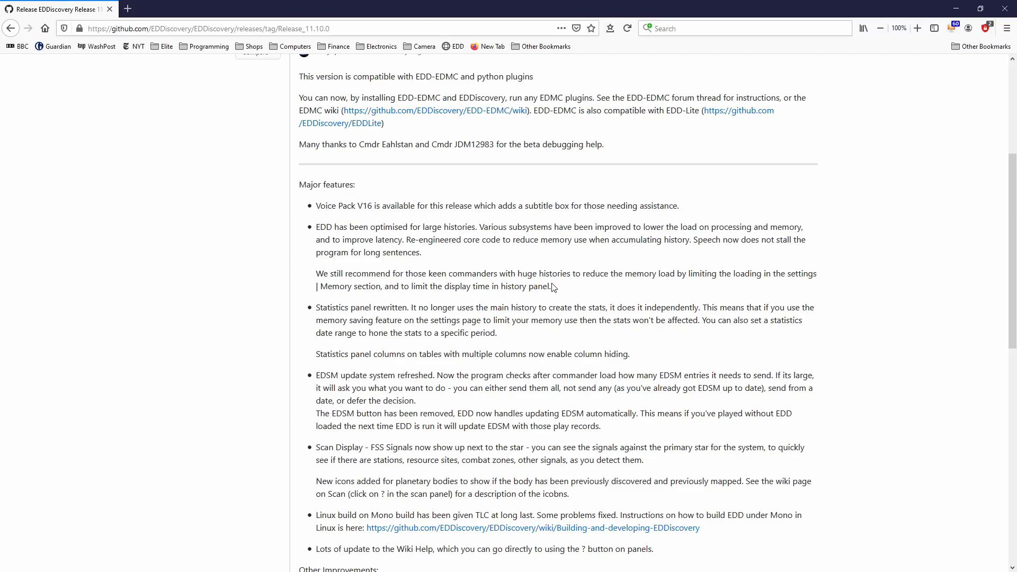
- Switch to EDDiscovery and enable Subtitles in the Voice Pack configuration
key(alt+Tab)
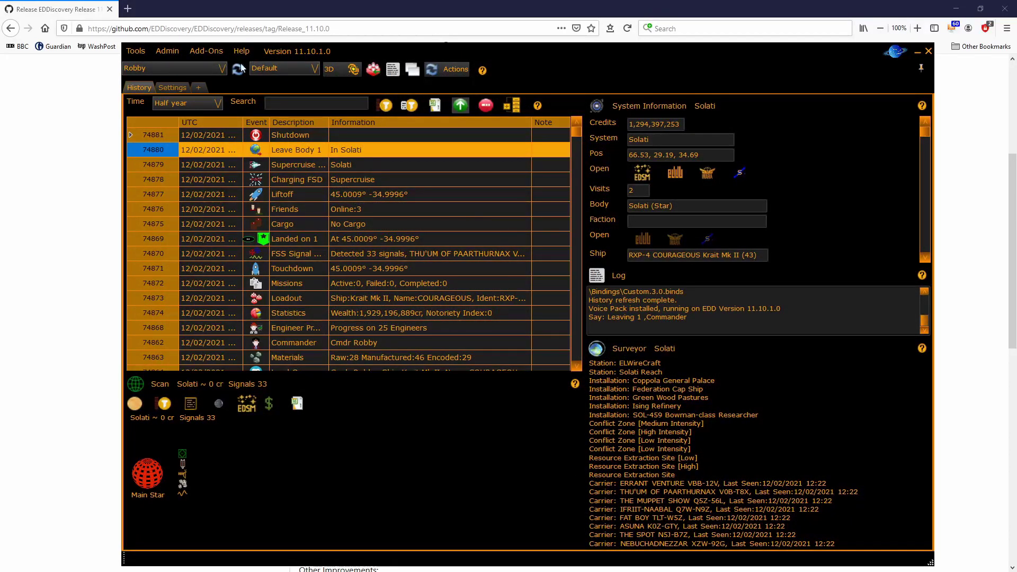
click(206, 50)
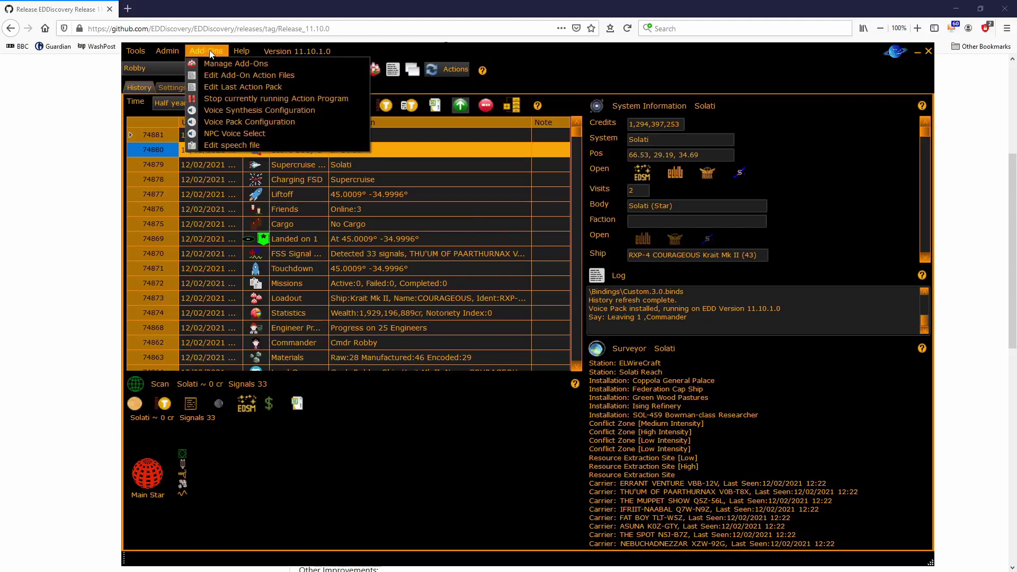
click(236, 120)
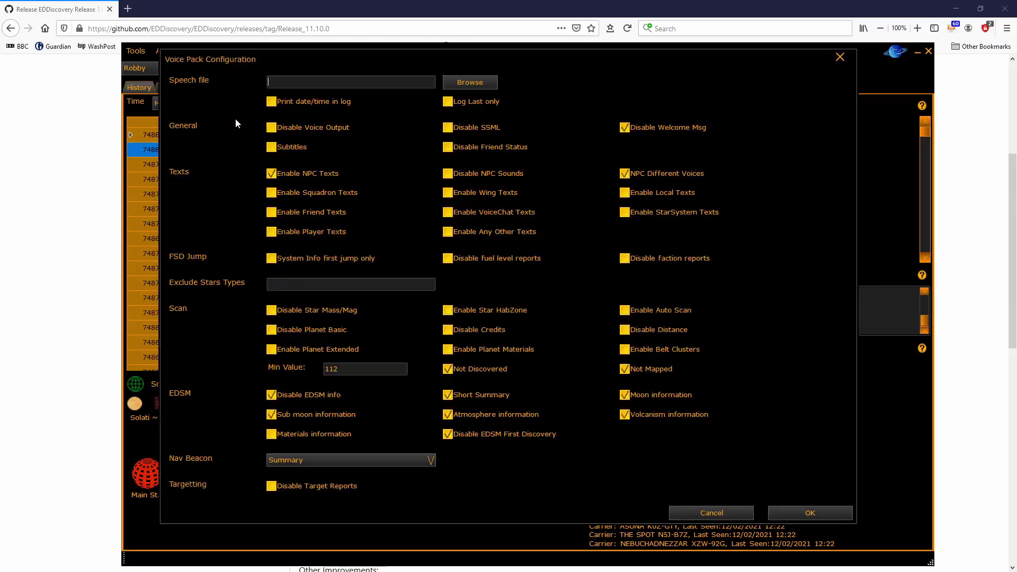
click(272, 149)
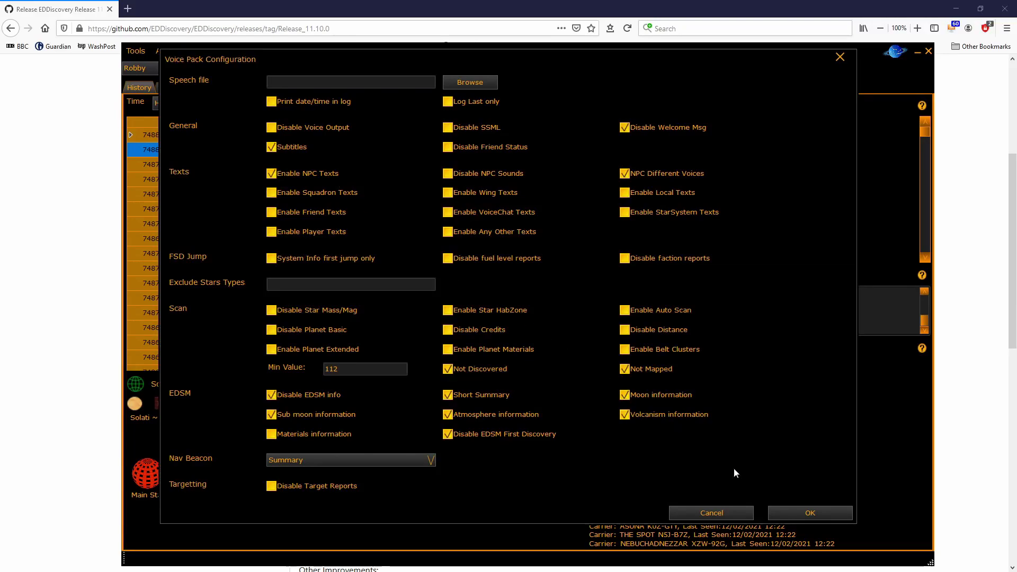
click(786, 512)
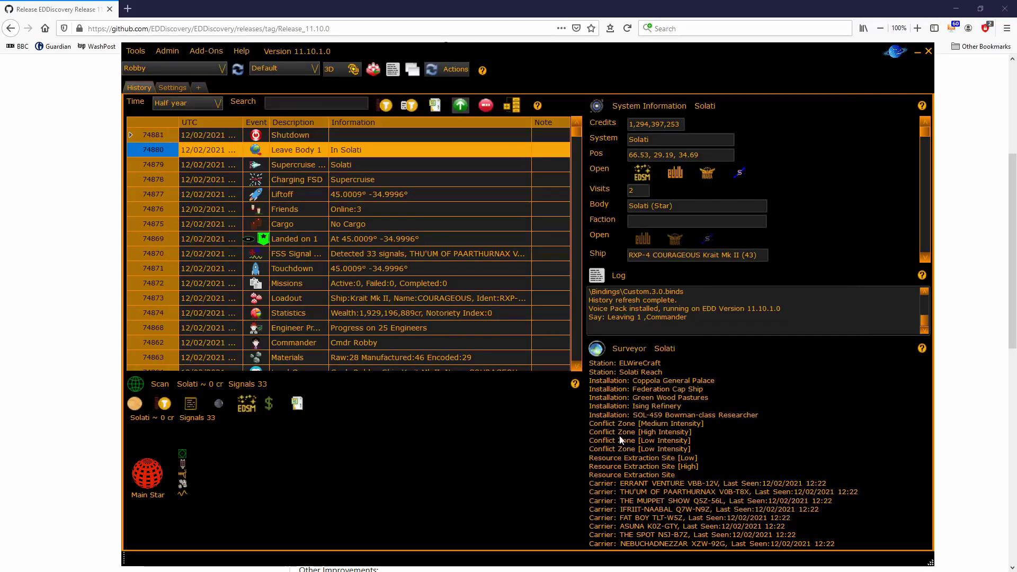
- Run the actions on the Leave Body 1 history entry and move the subtitle box clear above the main window
right_click(395, 154)
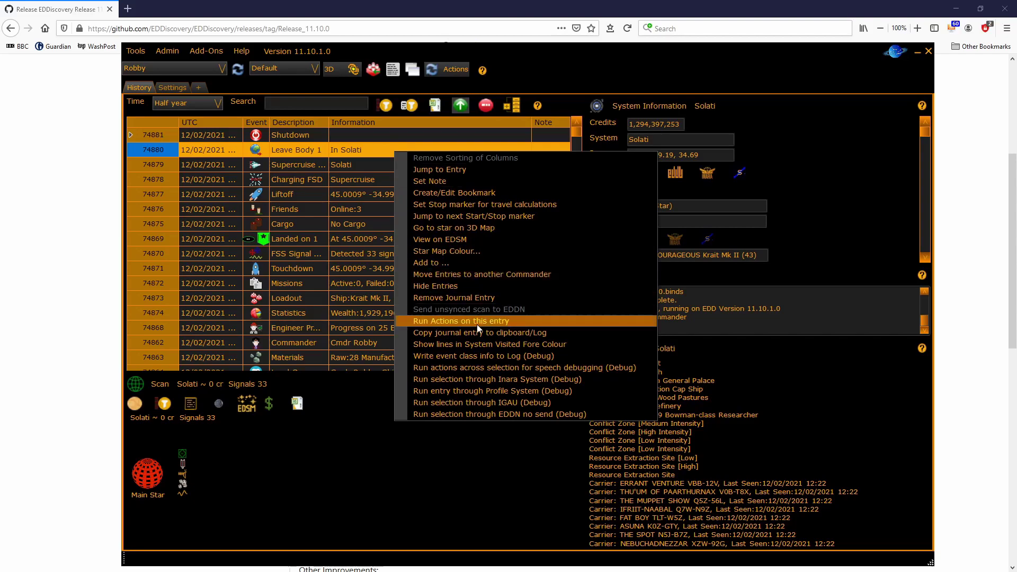
click(461, 321)
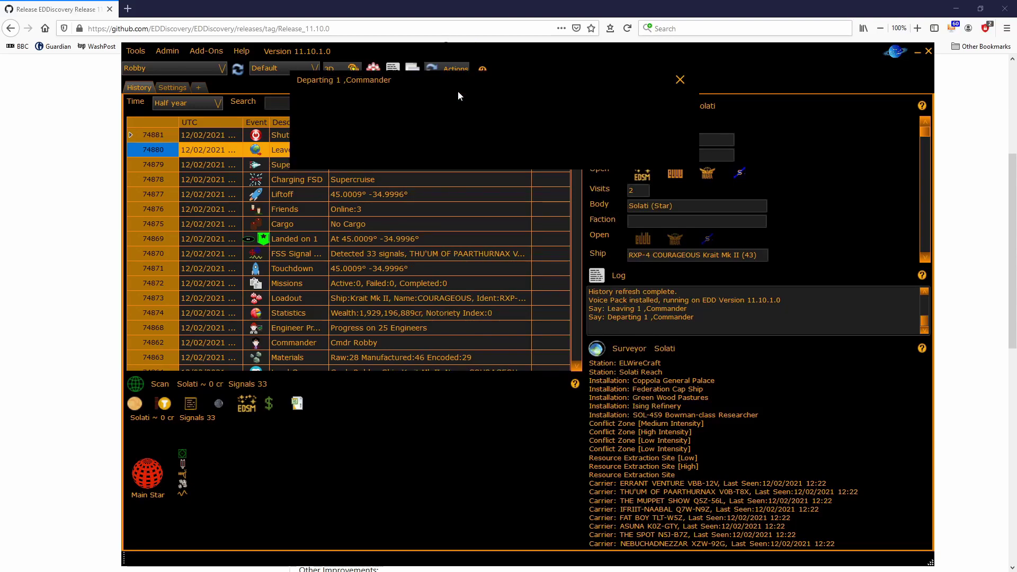
drag(462, 83, 456, 20)
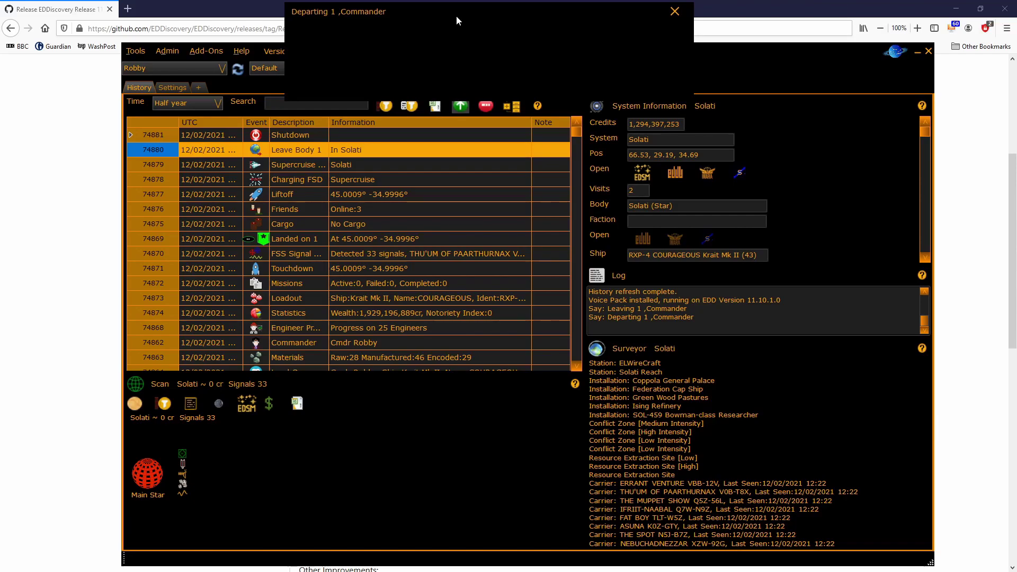
- Minimize the browser, move the main window below the subtitle box and run the actions on the Supercruise history entry 74879
click(956, 14)
drag(613, 46, 616, 108)
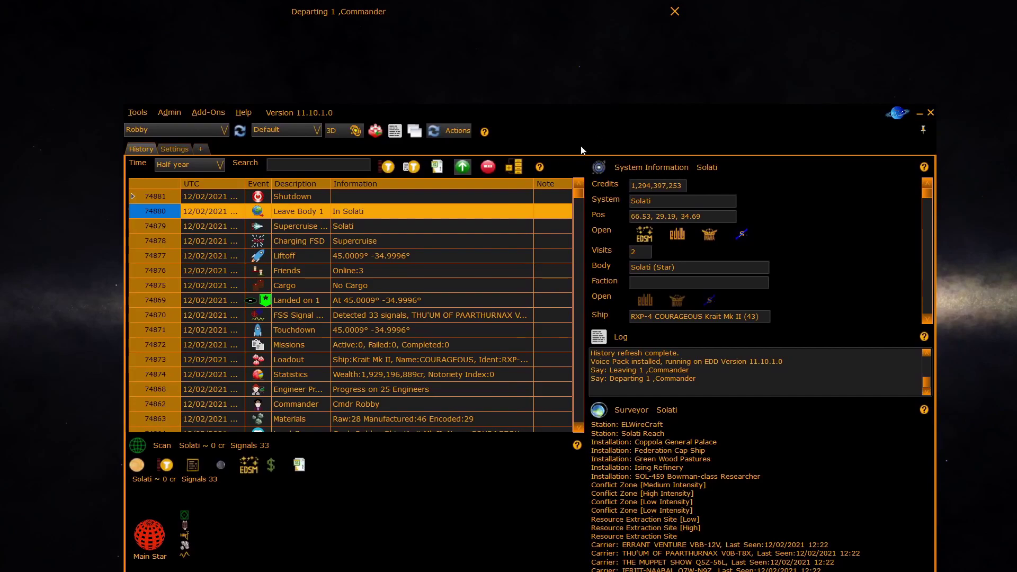
right_click(343, 226)
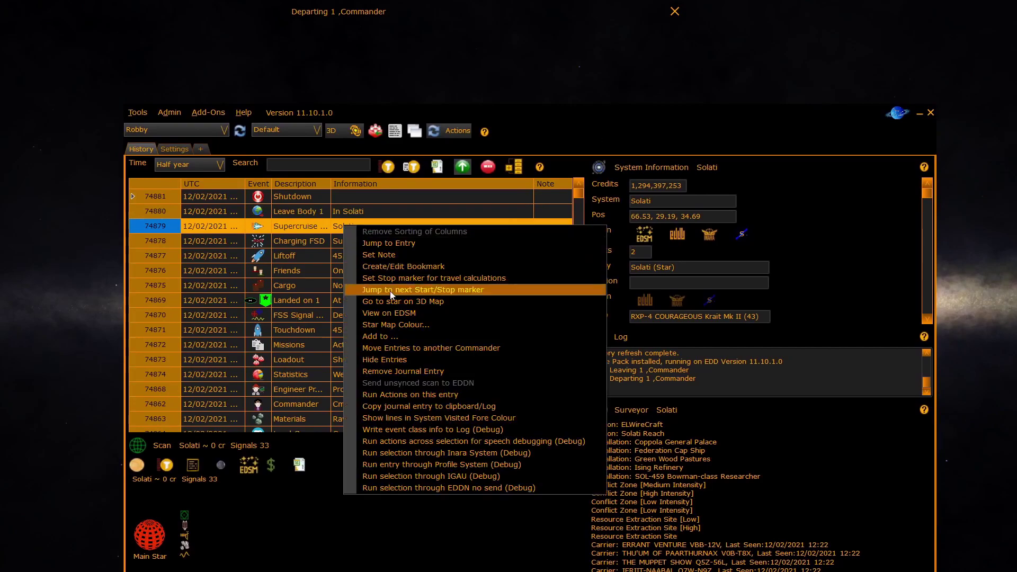
click(397, 394)
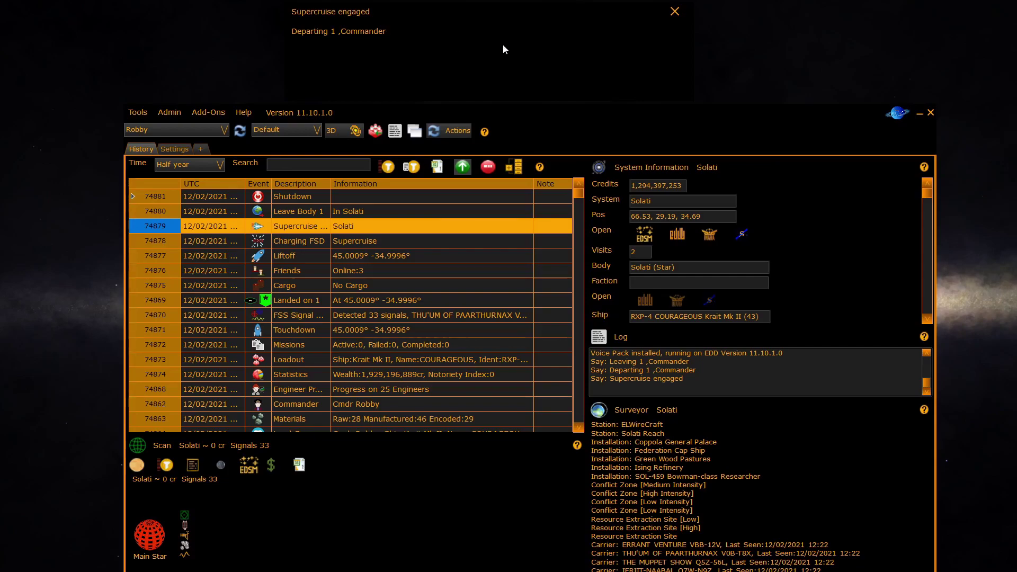
- Close the subtitle box and save the Voice Pack configuration with Subtitles disabled
click(674, 11)
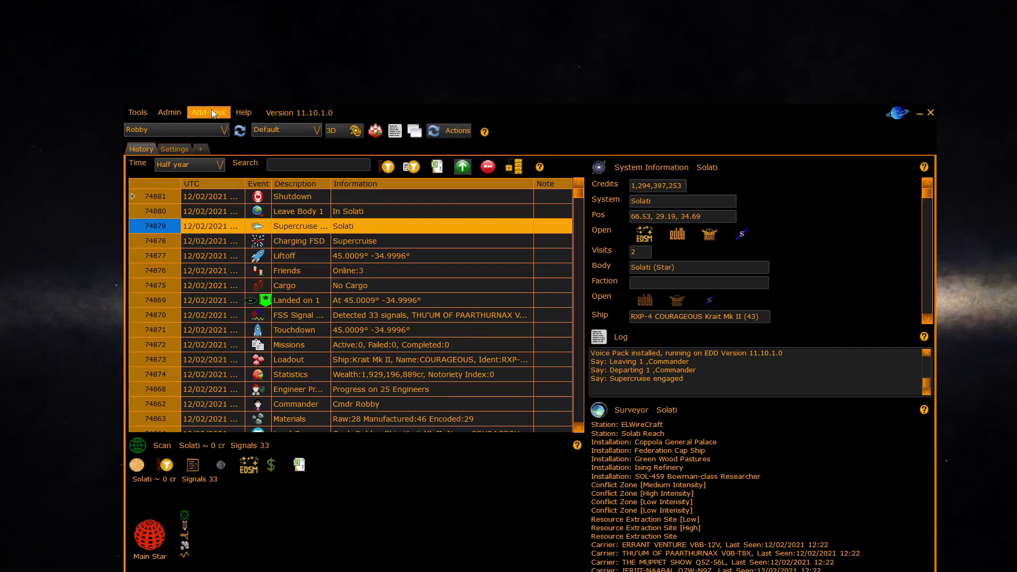
click(196, 114)
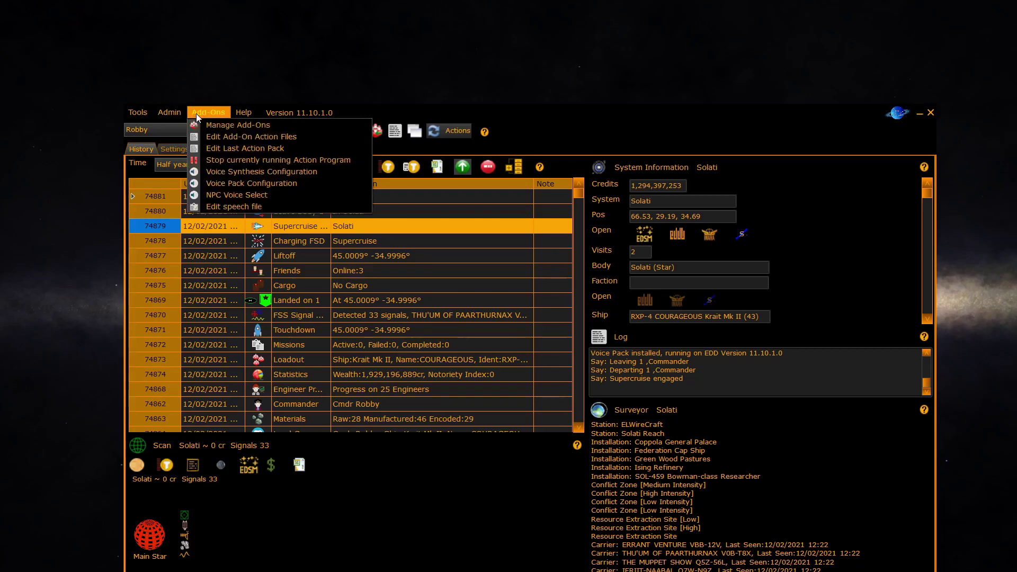
click(223, 183)
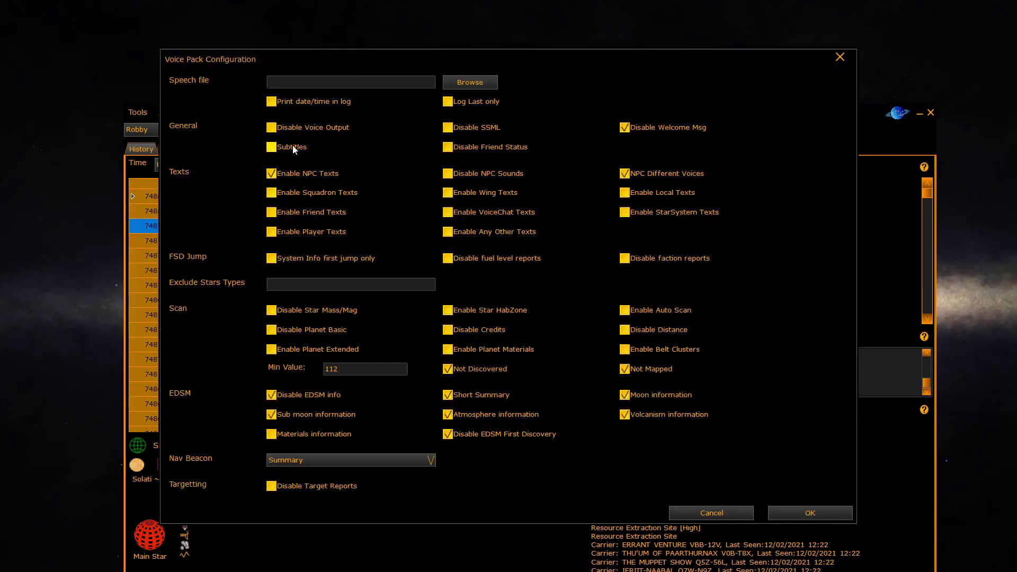
click(796, 507)
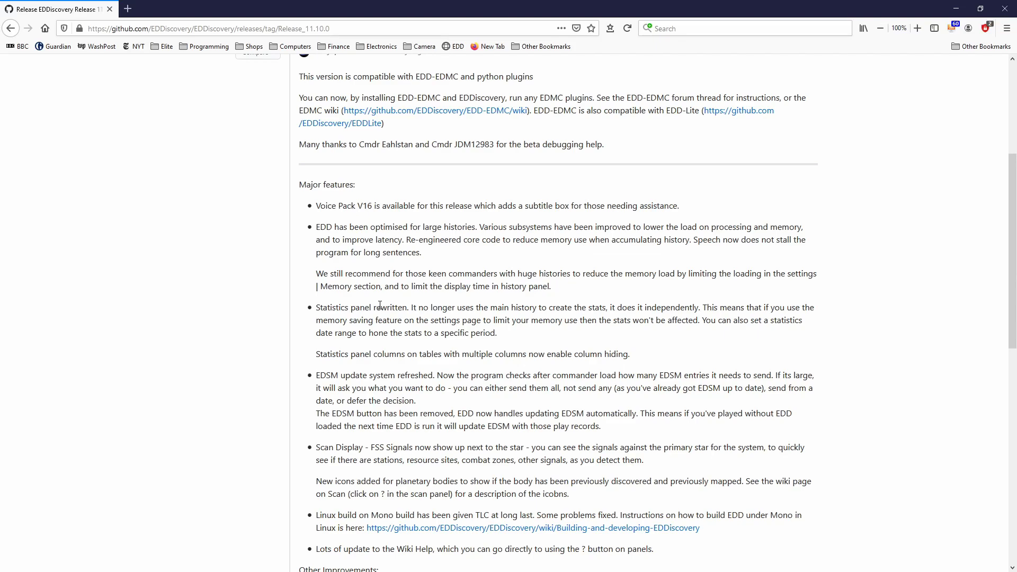
- Return to EDDiscovery and view its settings page
key(alt+Tab)
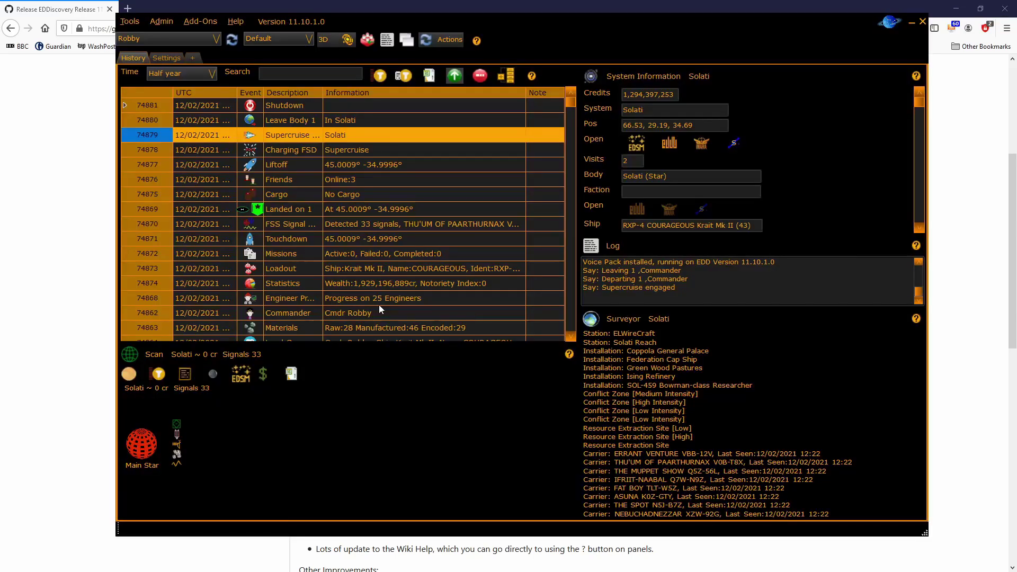
click(167, 58)
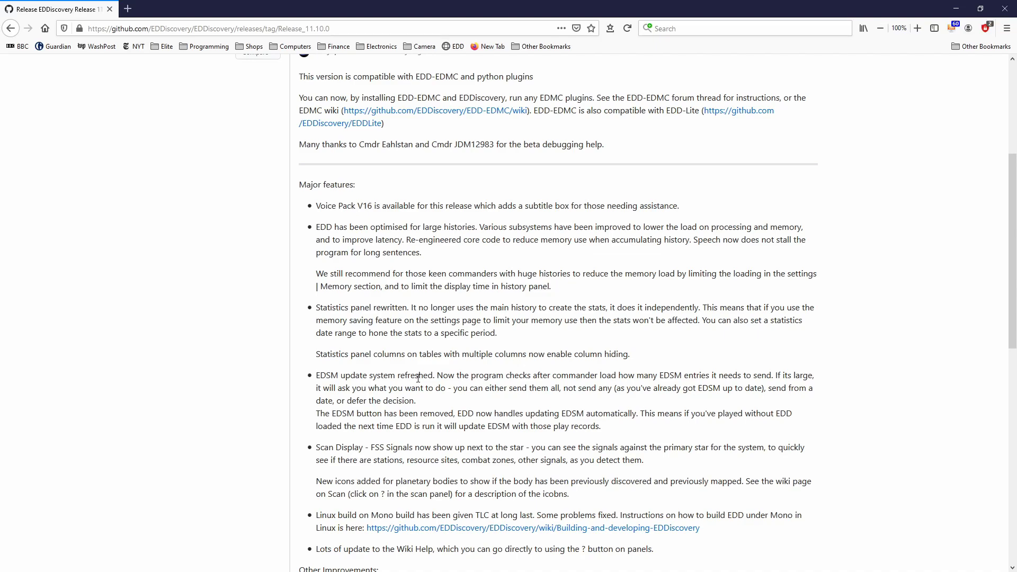
- Switch to EDDiscovery and examine the star's FSS signals and the planets' discovered and mapped icons in the He Qiong scan display
key(alt+Tab)
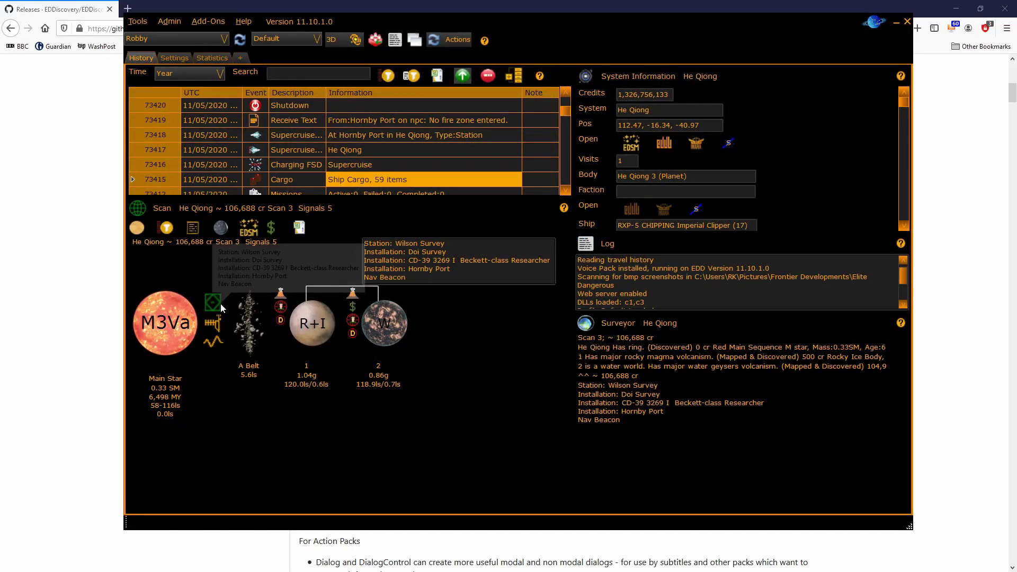
mouse_move(220, 307)
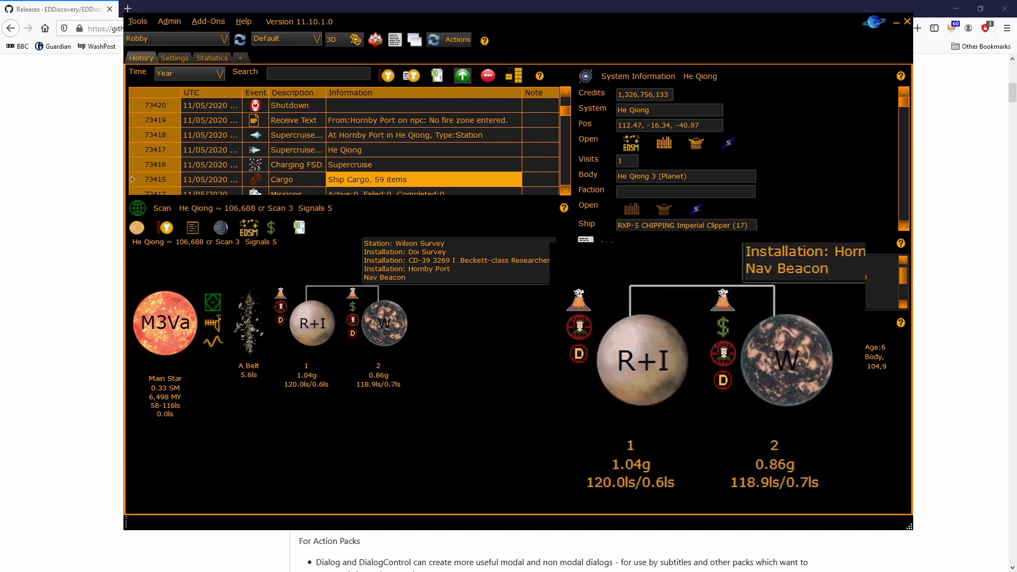
mouse_move(281, 312)
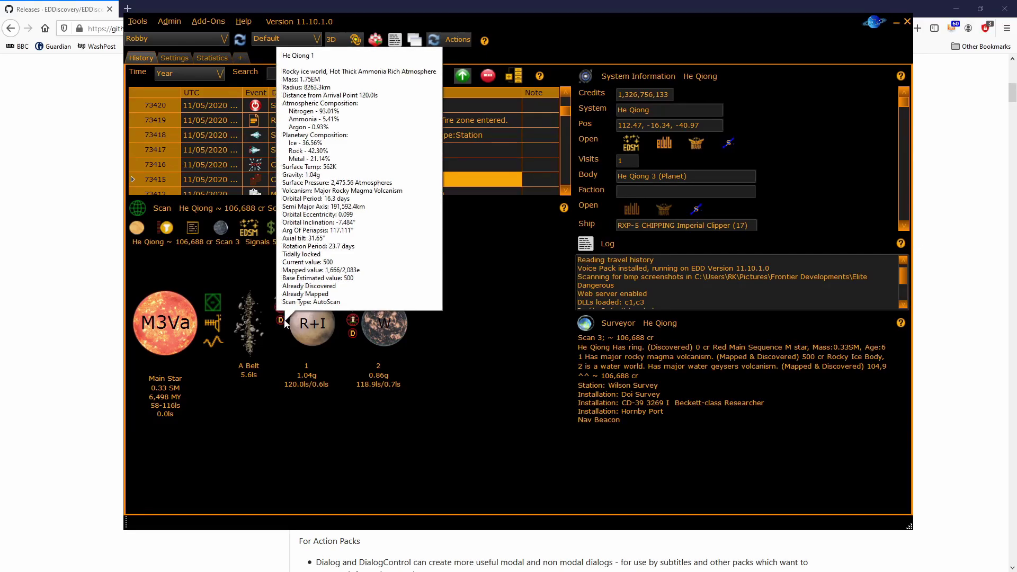
- Open the Surveyor's selection of which FSS signals are shown
right_click(691, 363)
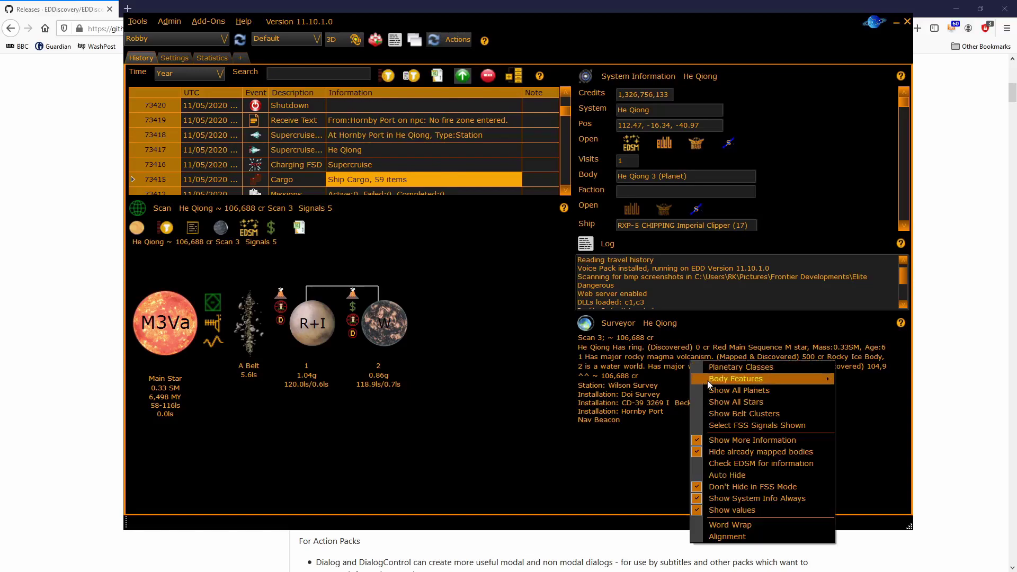
click(702, 421)
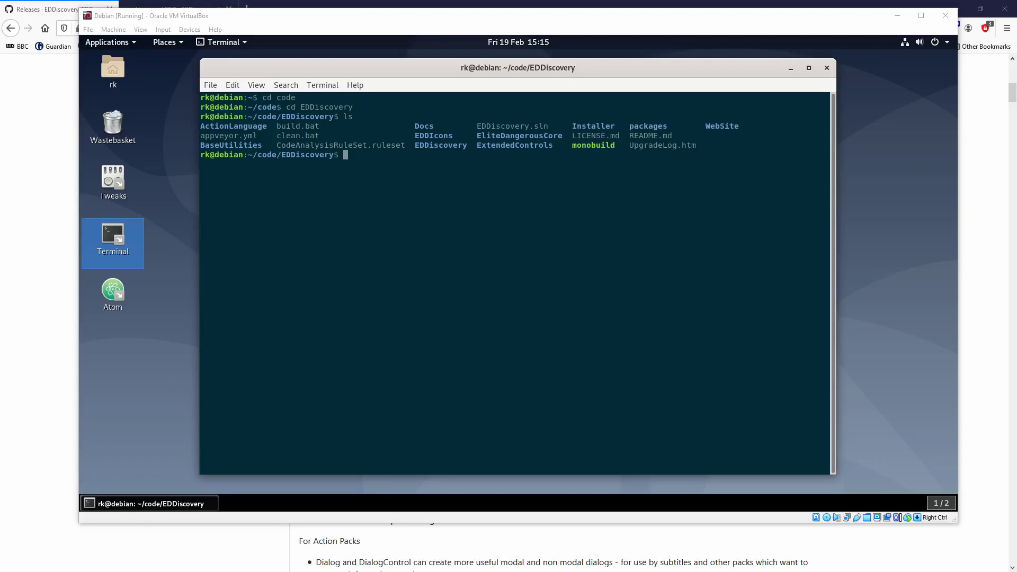
- Build EDDiscovery from its source folder in the Debian terminal by running ./monobuild
click(628, 164)
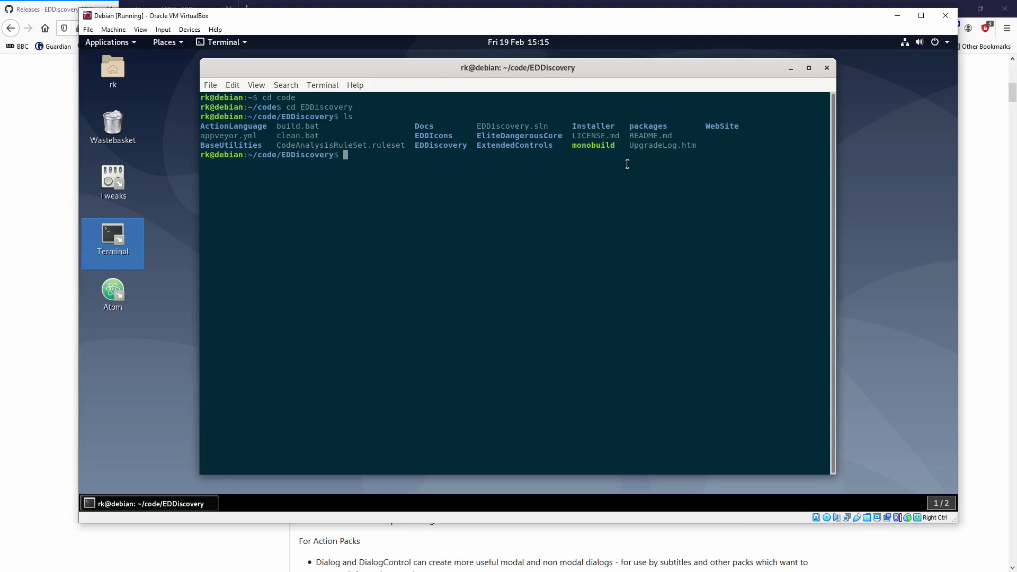
text(./monobuild)
key(Return)
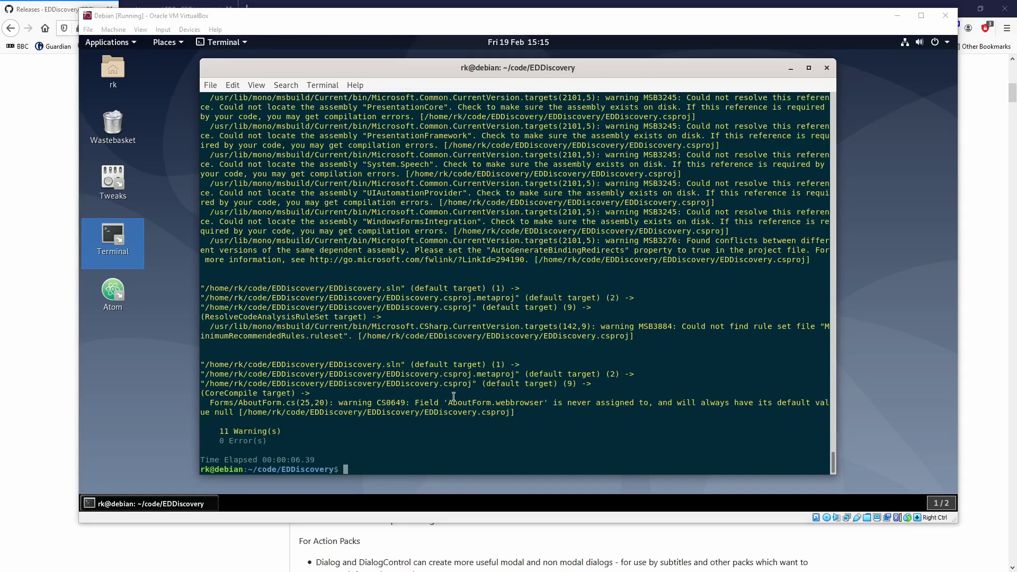
- Change to the EDDiscovery/bin/Debug/ directory and list its files
click(454, 397)
text(cd )
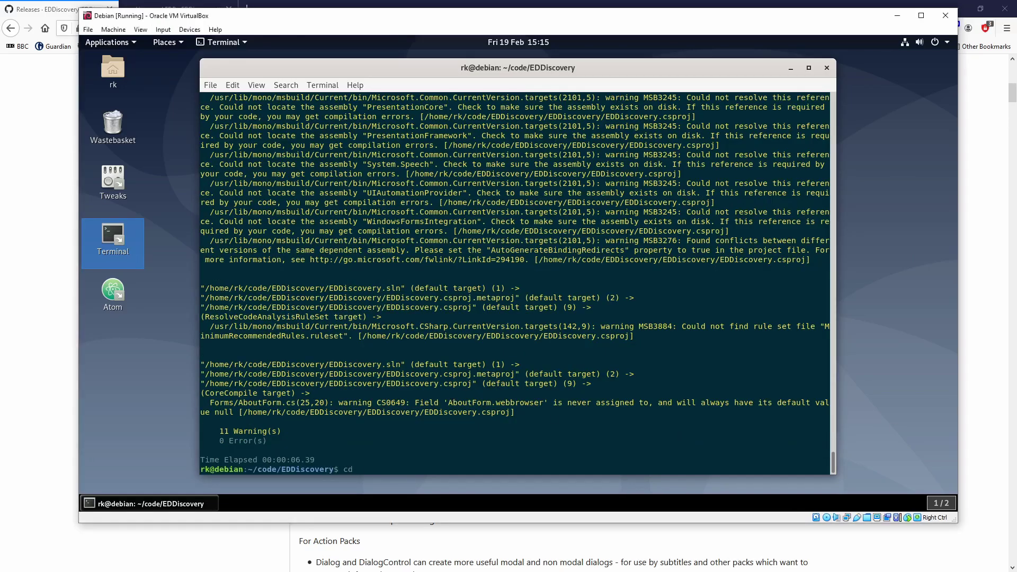
text(EDDiscovery/bin/de)
key(Tab)
key(Return)
text(ls)
key(Return)
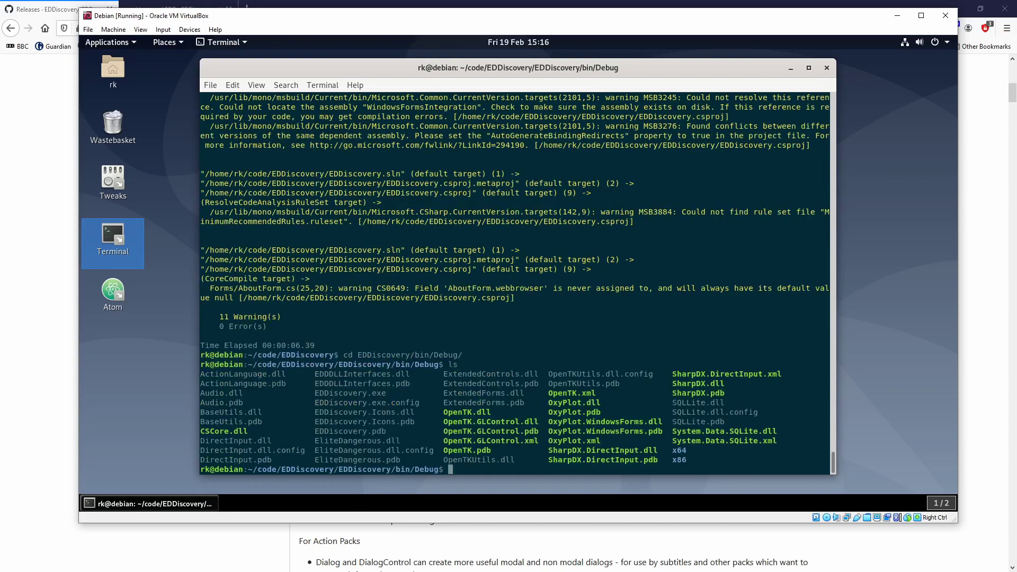
- Launch the built program with the command mono EDDiscovery.exe
click(494, 462)
text(ono)
text( eddis)
key(Tab)
key(Return)
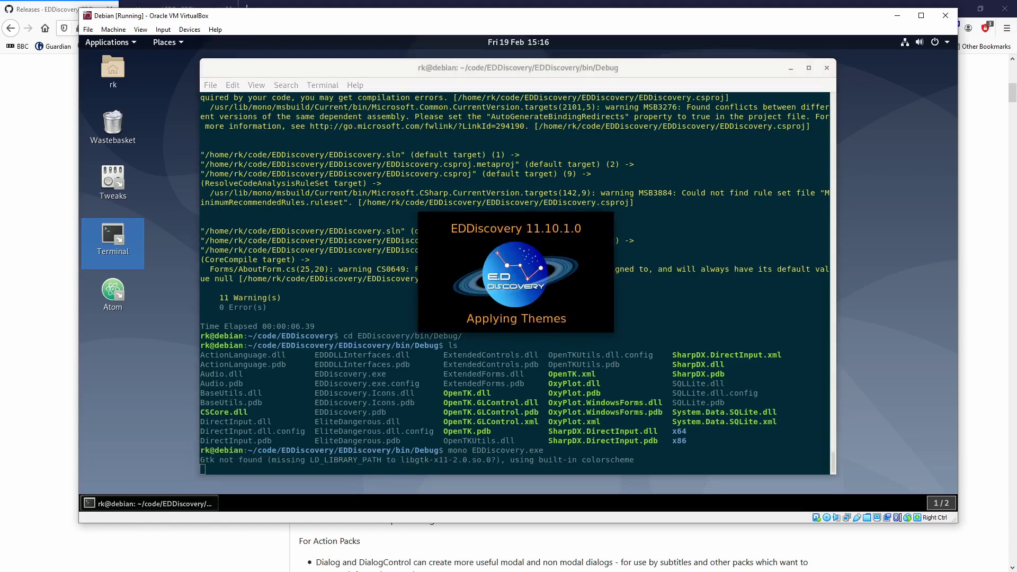